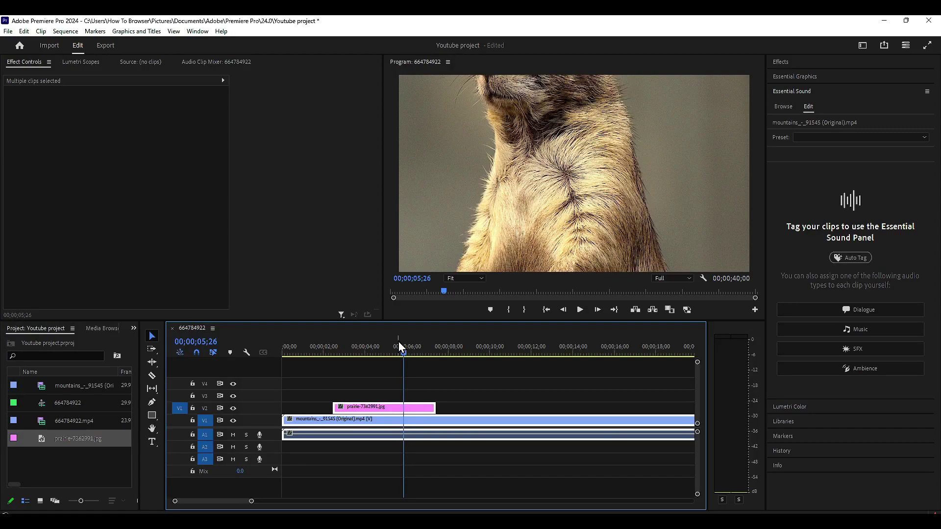
Step: Select the prairie photo clip on V2 and scrub its Scale down to reveal the mountains
left_click_drag(400, 346, 376, 357)
left_click(396, 399)
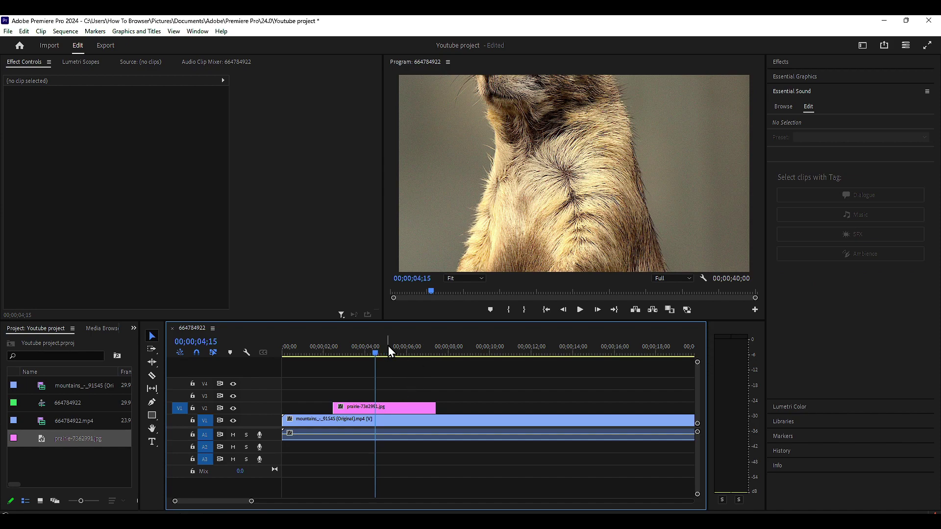
left_click(364, 406)
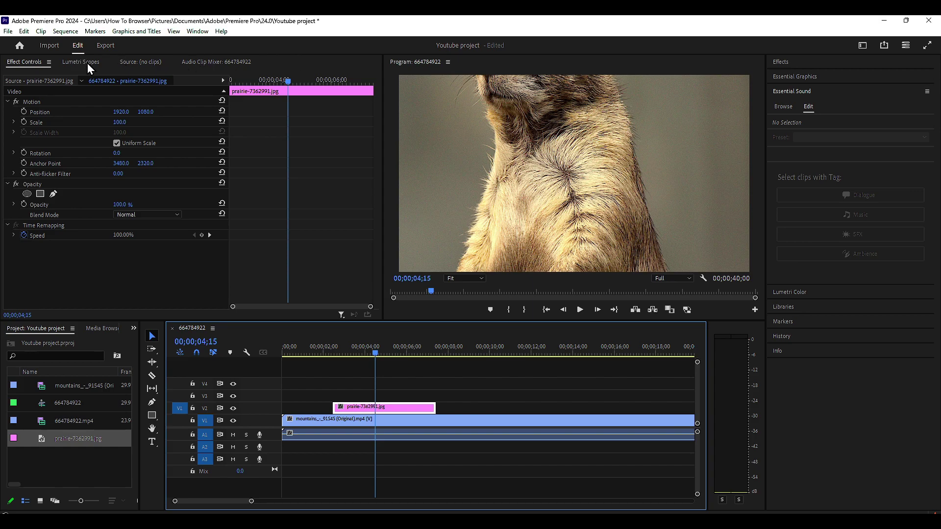
left_click(119, 122)
left_click_drag(120, 122, 91, 122)
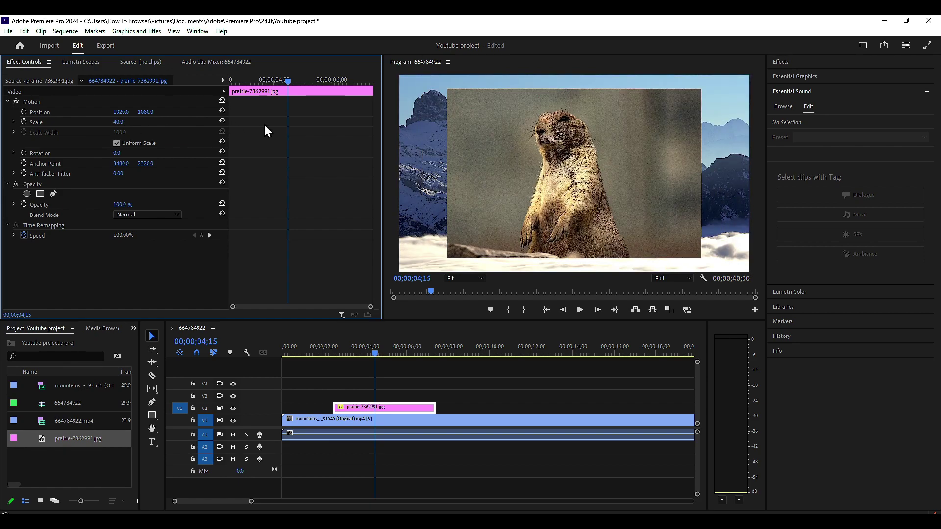
Step: Set the prairie photo's Scale to 24, then nudge it up to 26
left_click(118, 122)
type("24")
key("Return")
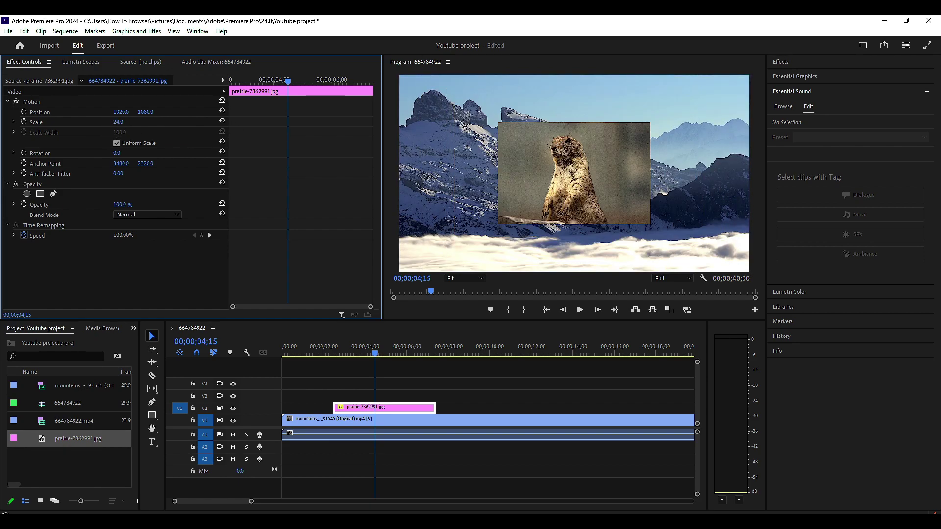
left_click_drag(118, 122, 126, 122)
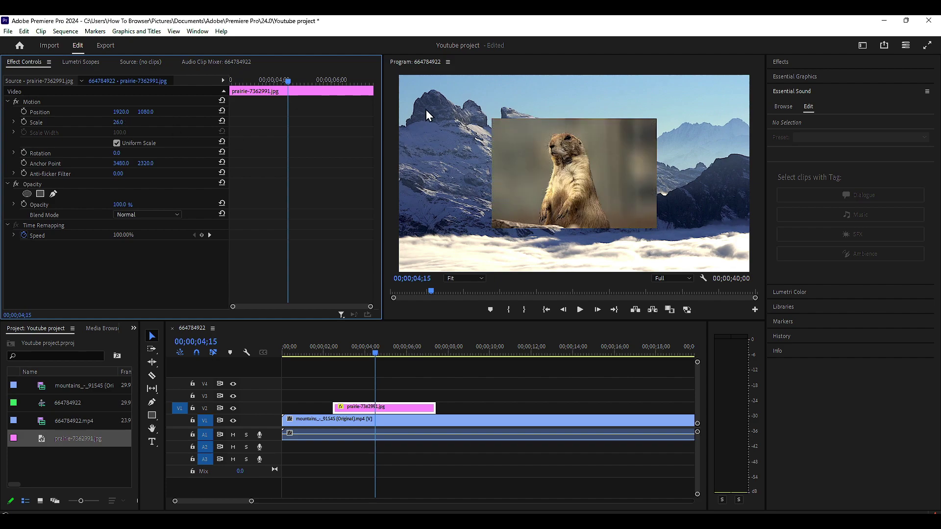
mouse_move(375, 353)
left_mouse_down()
mouse_move(447, 354)
mouse_move(368, 351)
left_mouse_up()
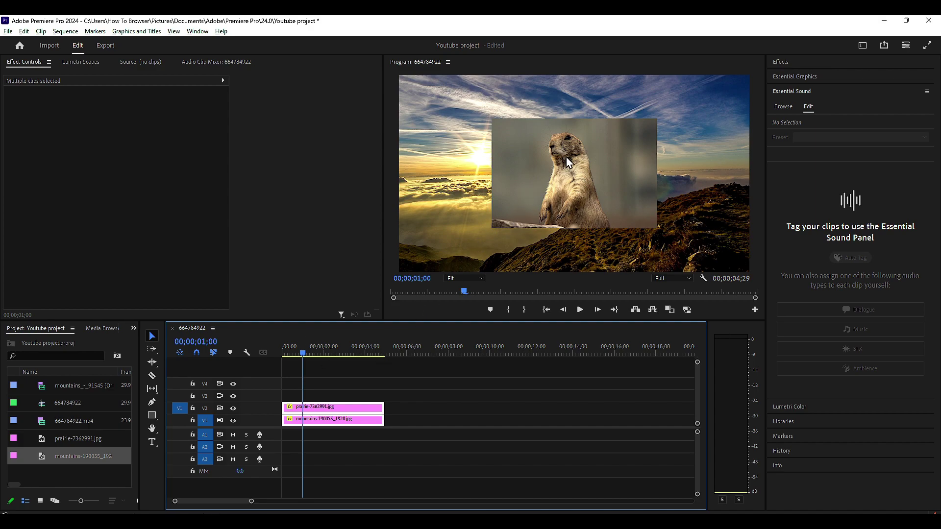
Step: Select the mountains-190055_1920.jpg background clip on V1 beneath the prairie photo
left_click(341, 394)
left_click(334, 408)
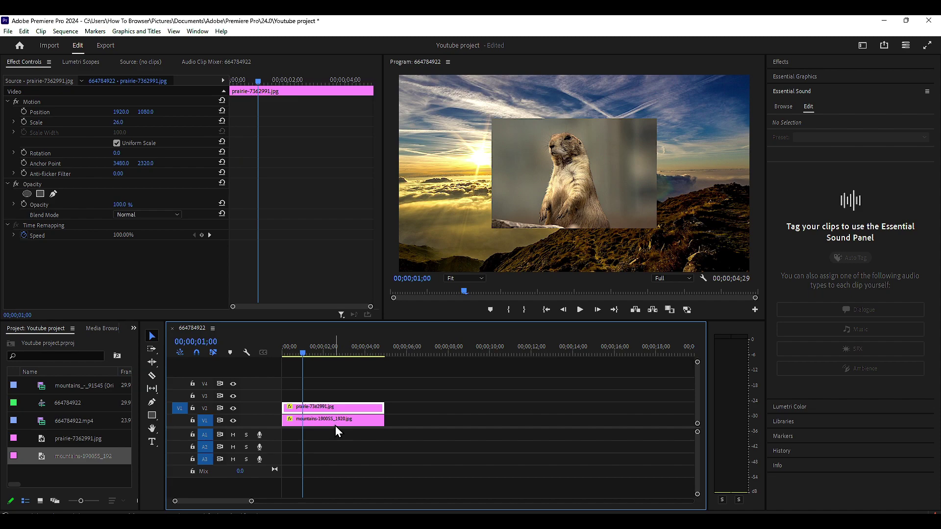
left_click(335, 424)
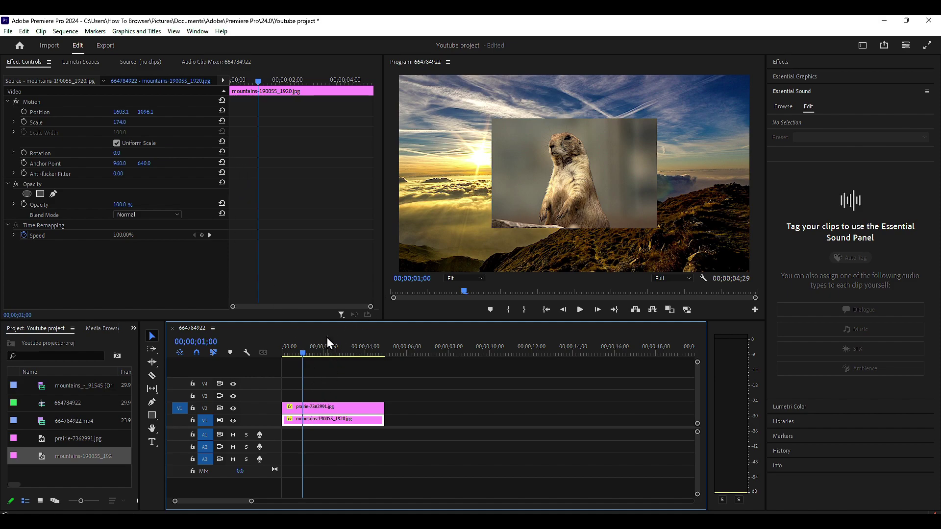
Step: Search 'blur' and apply Gaussian Blur to the mountains background clip
left_click(780, 61)
left_click(796, 75)
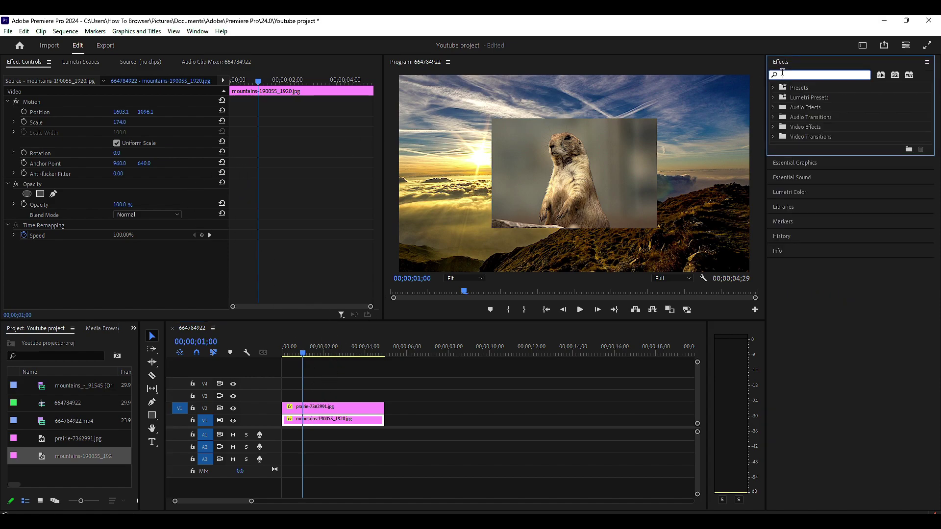
type("blur")
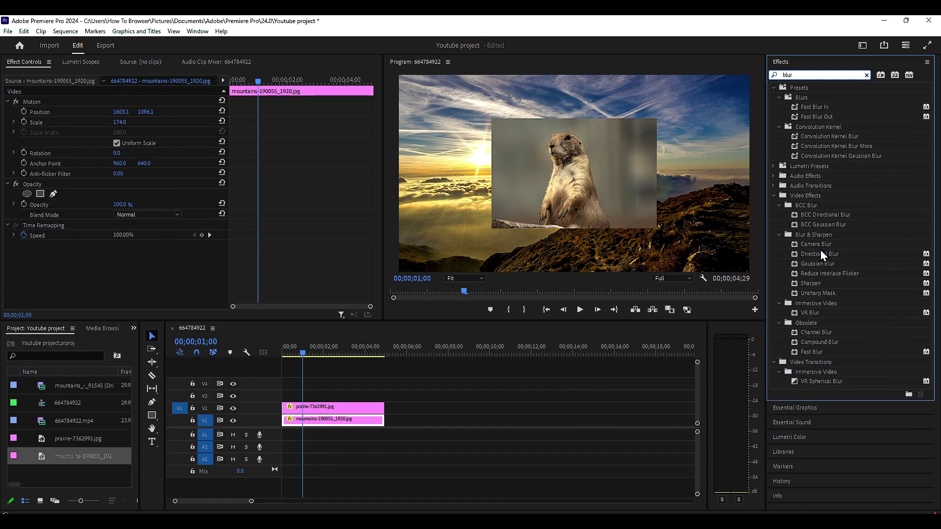
left_click(818, 263)
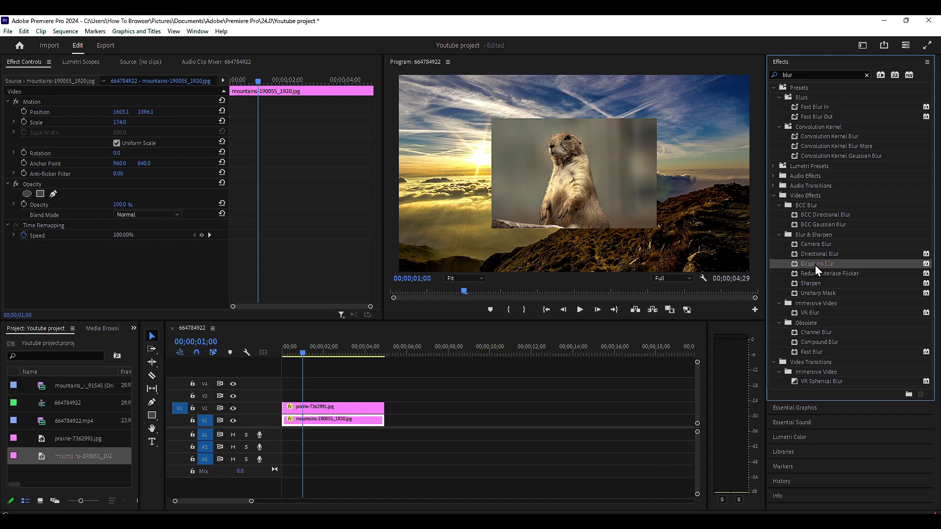
left_click_drag(815, 266, 343, 425)
double_click(826, 264)
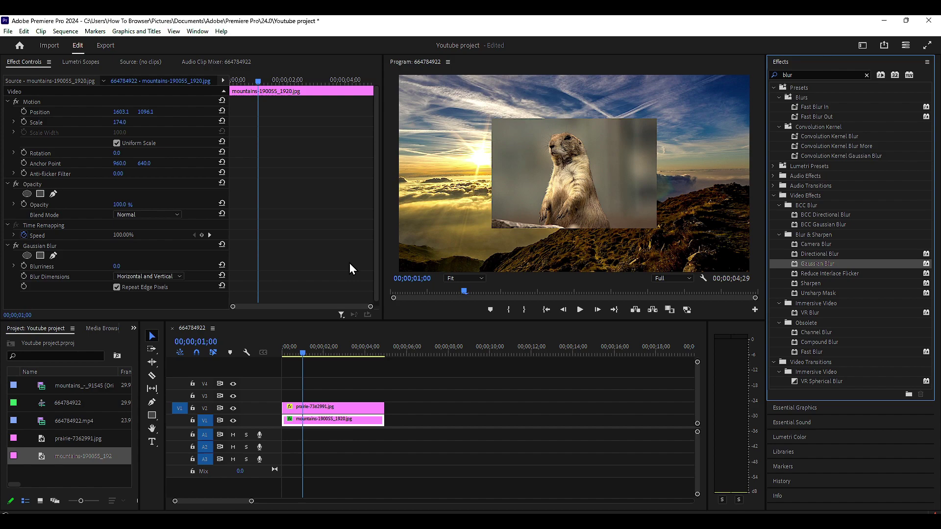
Step: Set the background's Blurriness to 73 and lower its Opacity to 46%
mouse_move(116, 267)
left_mouse_down()
mouse_move(142, 266)
mouse_move(126, 268)
left_mouse_up()
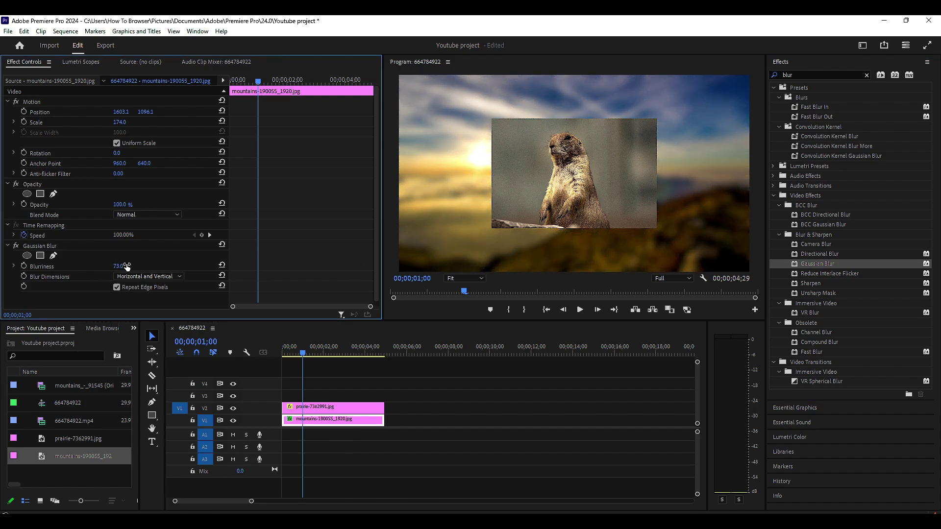
left_click_drag(119, 204, 93, 205)
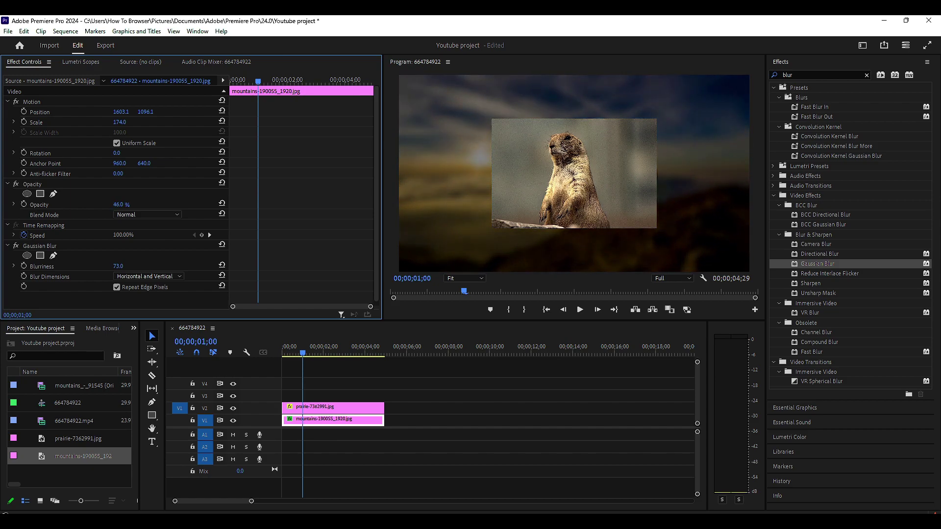
left_click(857, 77)
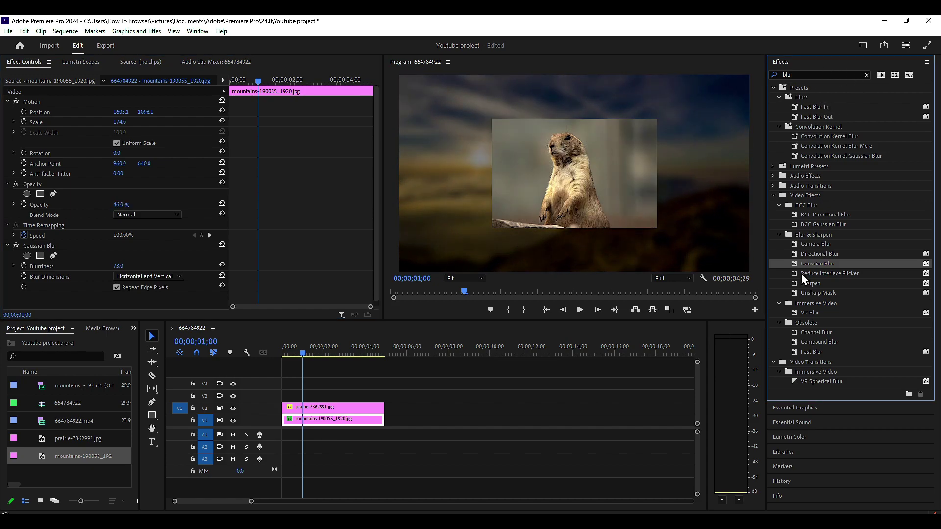
Step: Open Lumetri Color's Vignette settings and start darkening the background edges
left_click(774, 435)
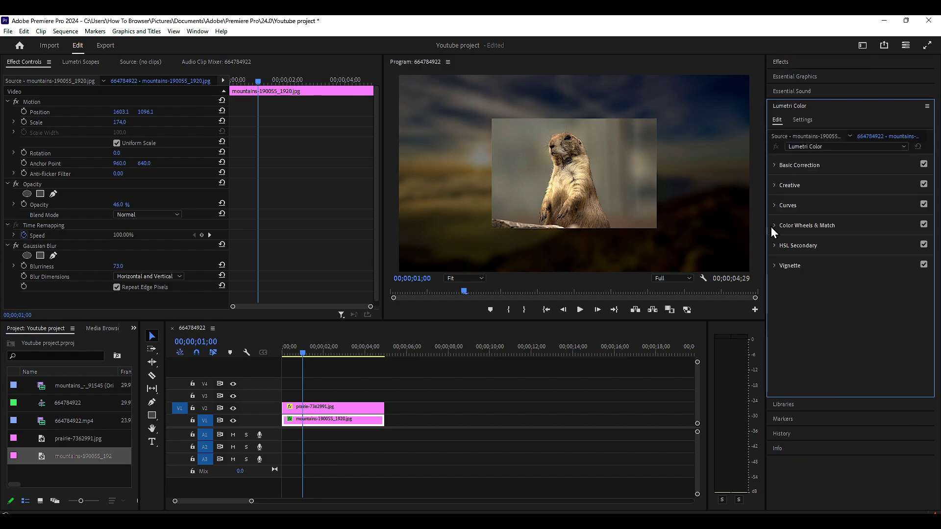
left_click(775, 266)
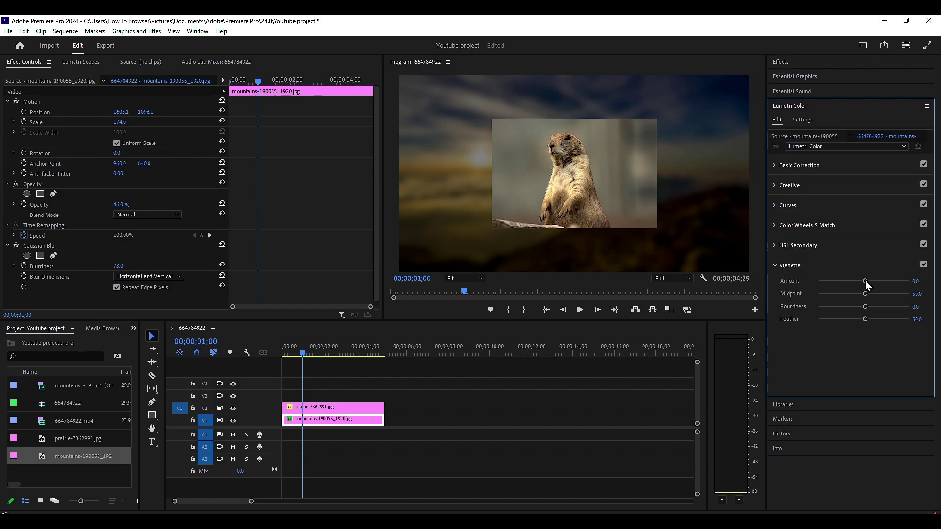
left_click_drag(865, 281, 805, 311)
left_click_drag(865, 306, 802, 296)
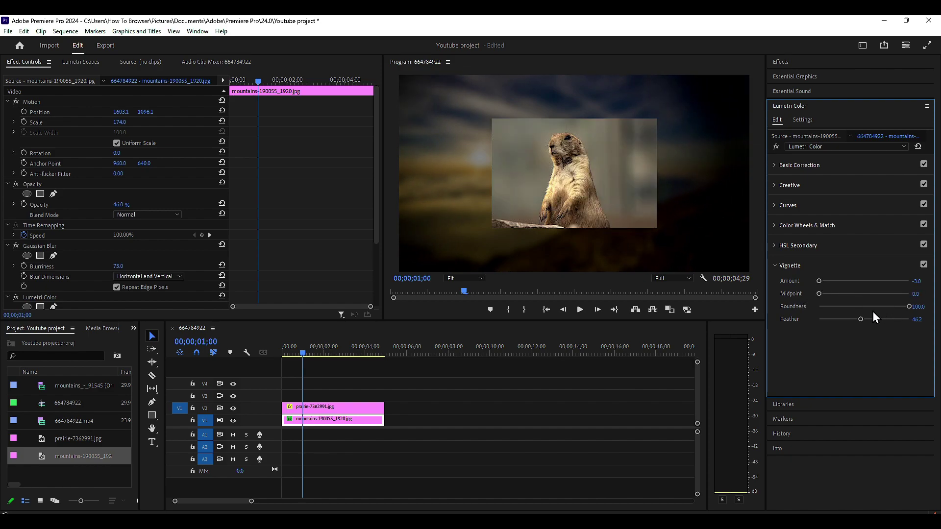
Step: Refine the vignette to amount -3.0, midpoint 0, roundness 18.5 and feather 76.6
left_click_drag(861, 320, 823, 296)
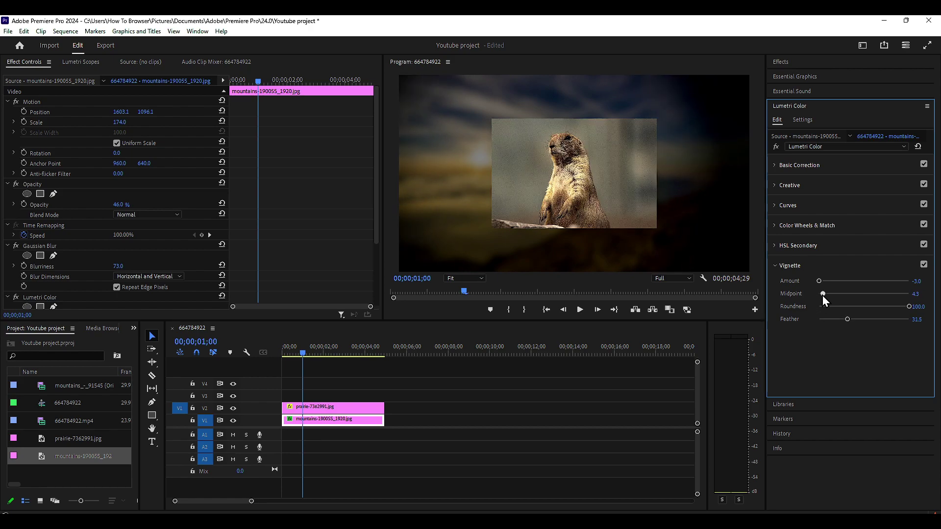
left_click_drag(904, 307, 855, 307)
left_click_drag(820, 281, 832, 306)
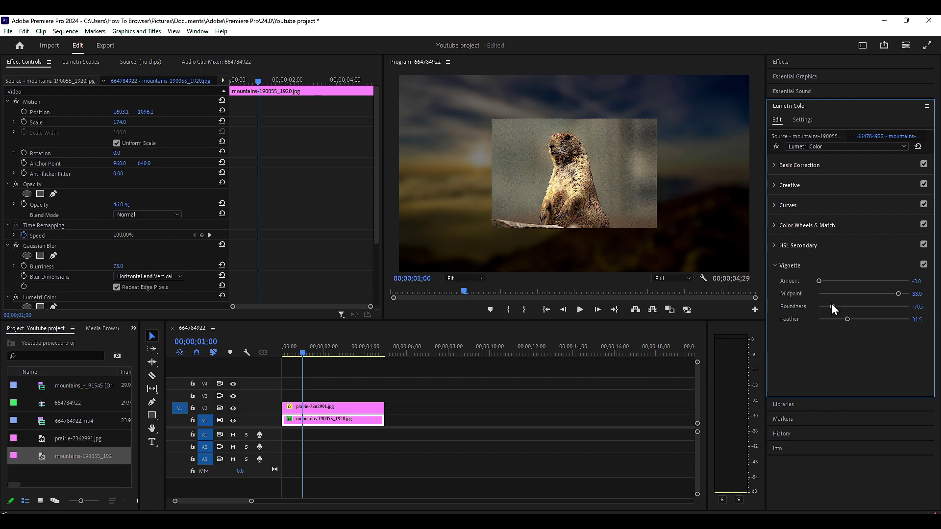
left_click_drag(893, 293, 803, 299)
left_click_drag(848, 319, 887, 320)
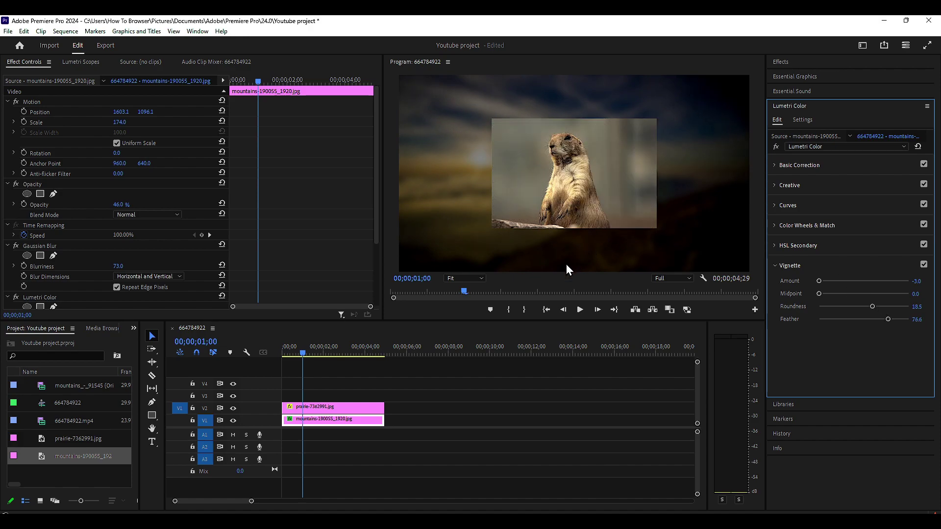
mouse_move(301, 367)
left_mouse_down()
mouse_move(338, 367)
mouse_move(310, 357)
left_mouse_up()
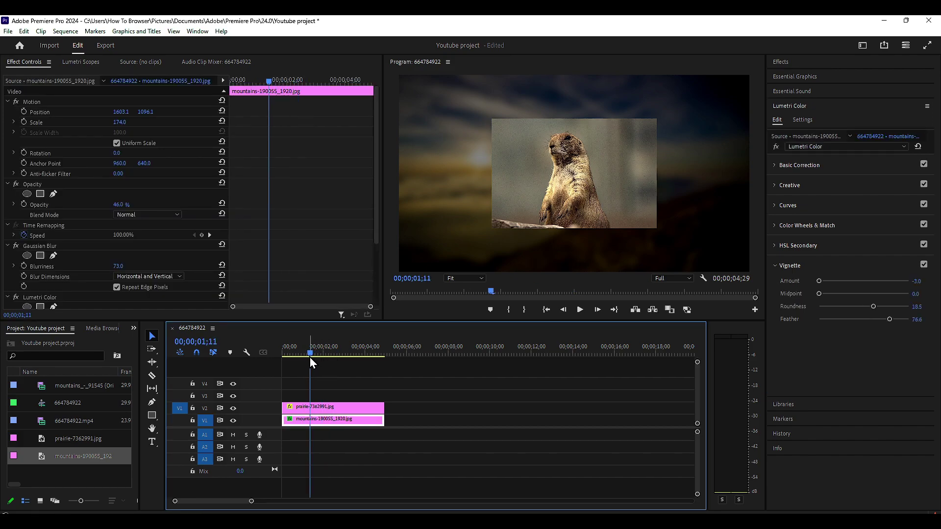
Step: Search 'shadow', apply Drop Shadow to the prairie photo clip, and raise its Opacity
left_click(343, 407)
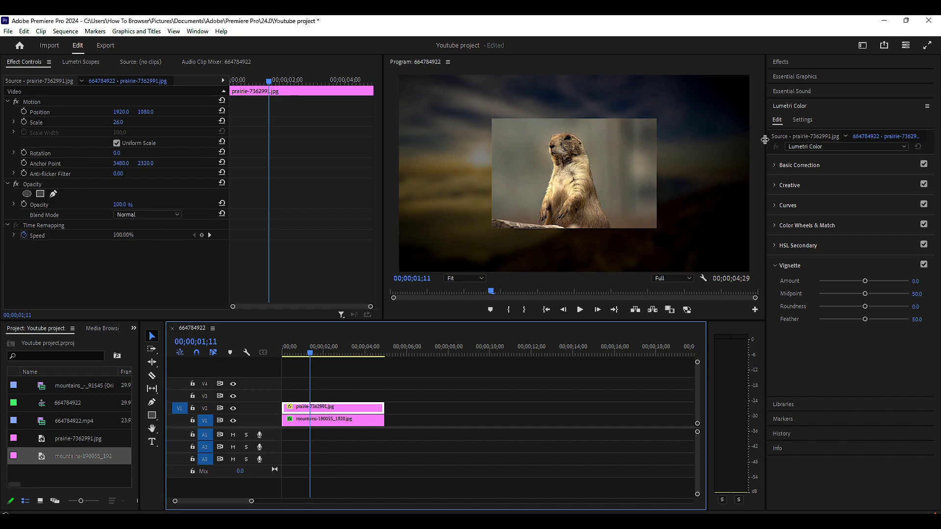
left_click(785, 67)
left_click(794, 74)
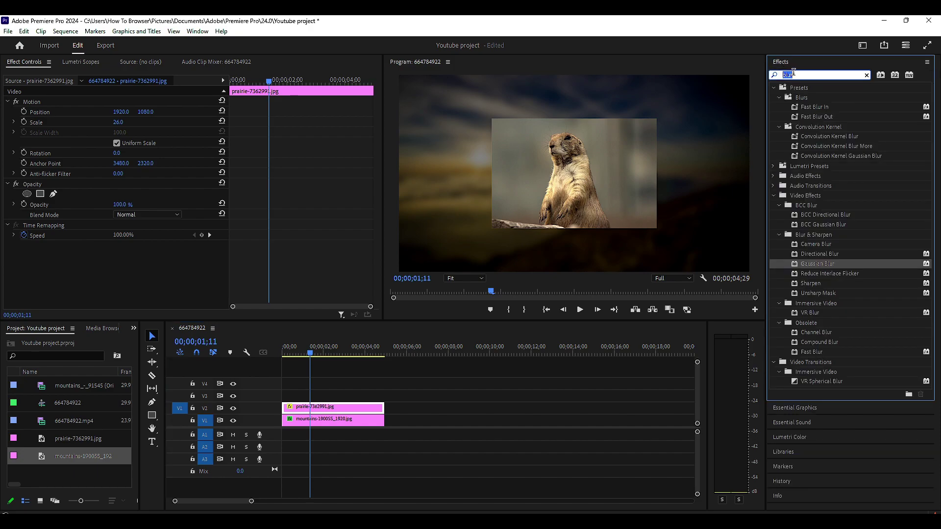
type("shadow")
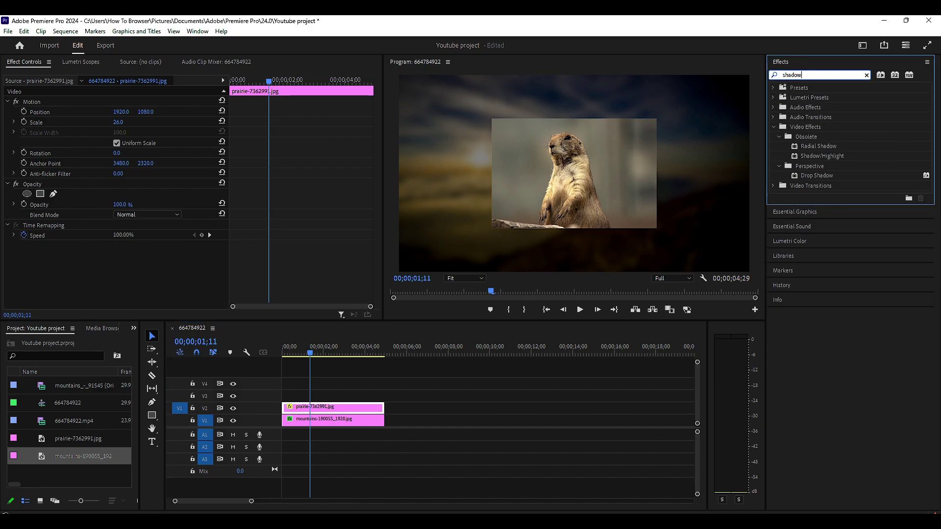
mouse_move(800, 175)
left_mouse_down()
mouse_move(607, 175)
mouse_move(799, 175)
left_mouse_up()
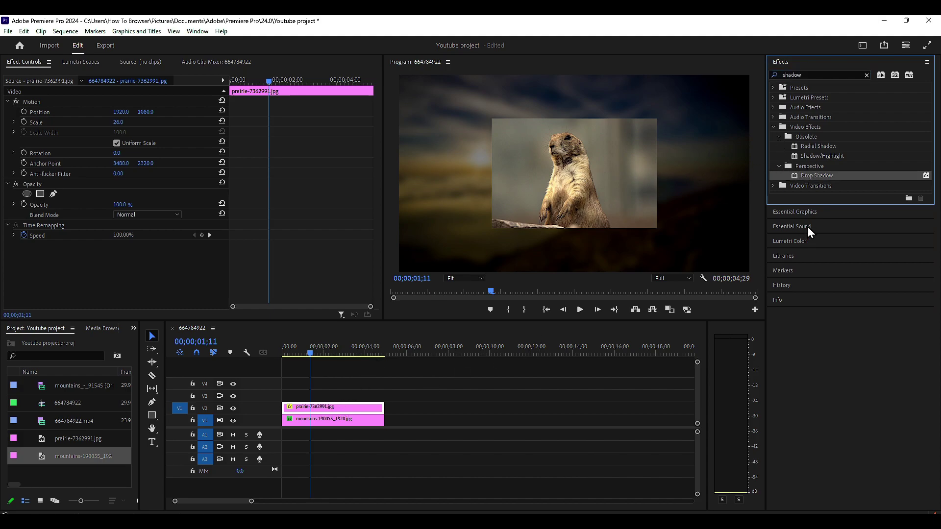
double_click(820, 176)
scroll(70, 265, "down", 2)
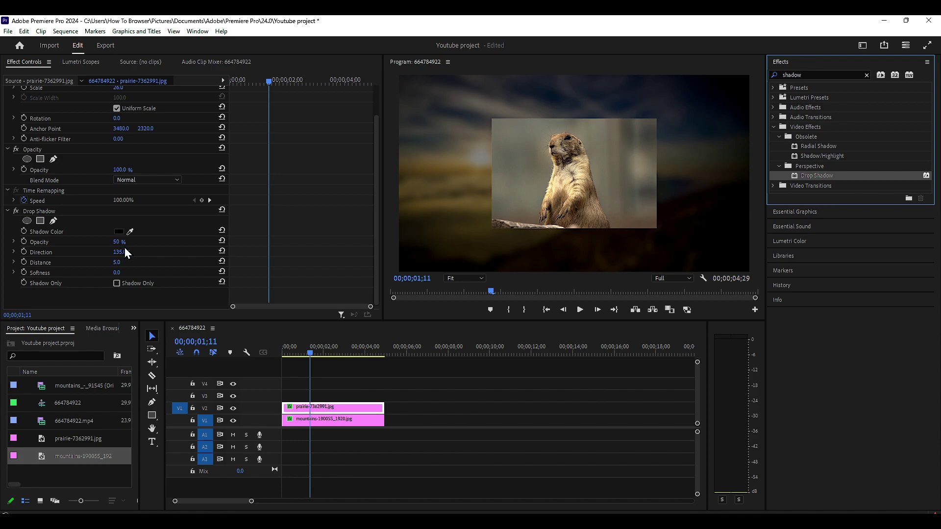
left_click_drag(118, 242, 282, 447)
Step: Render the selected clips and briefly play back the preview from the start
left_click(65, 31)
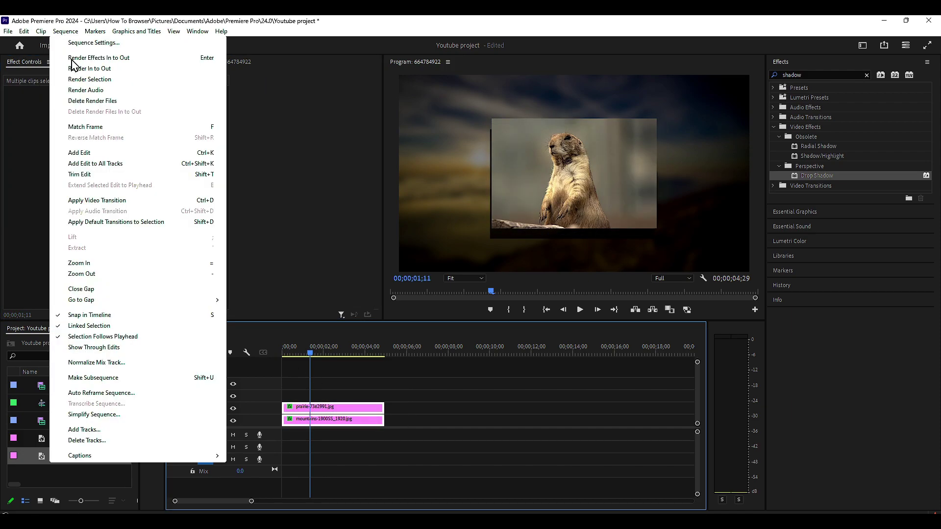
left_click(90, 79)
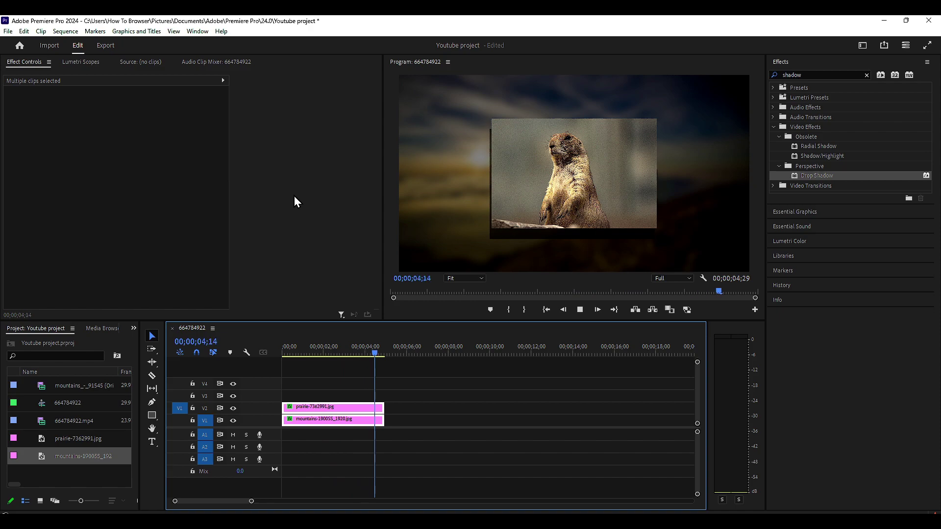
left_click_drag(334, 354, 284, 349)
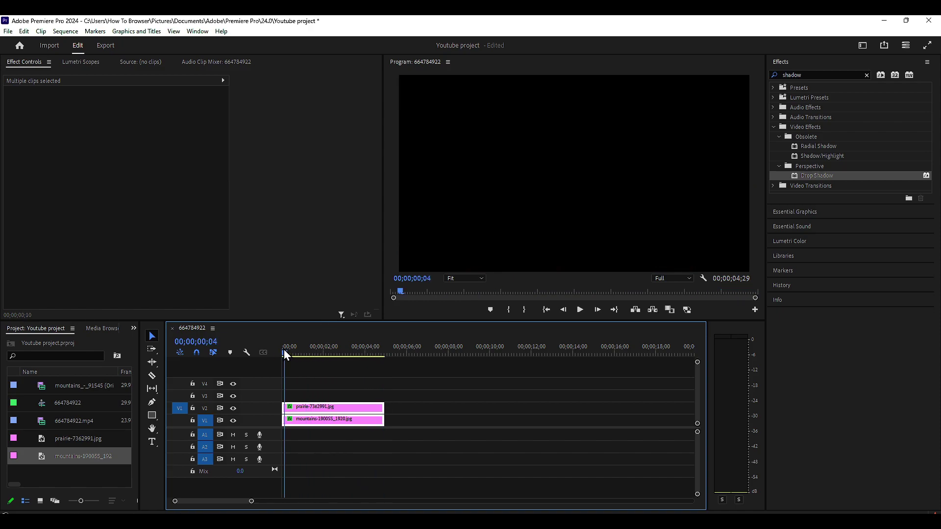
key("space")
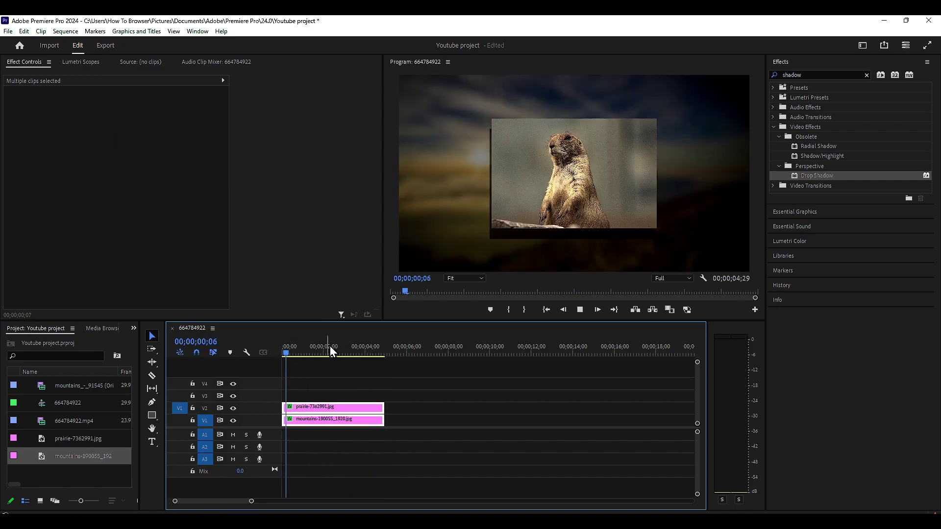
key("space")
Step: Set the prairie photo's drop shadow to 100% opacity and softness 156
left_click(314, 408)
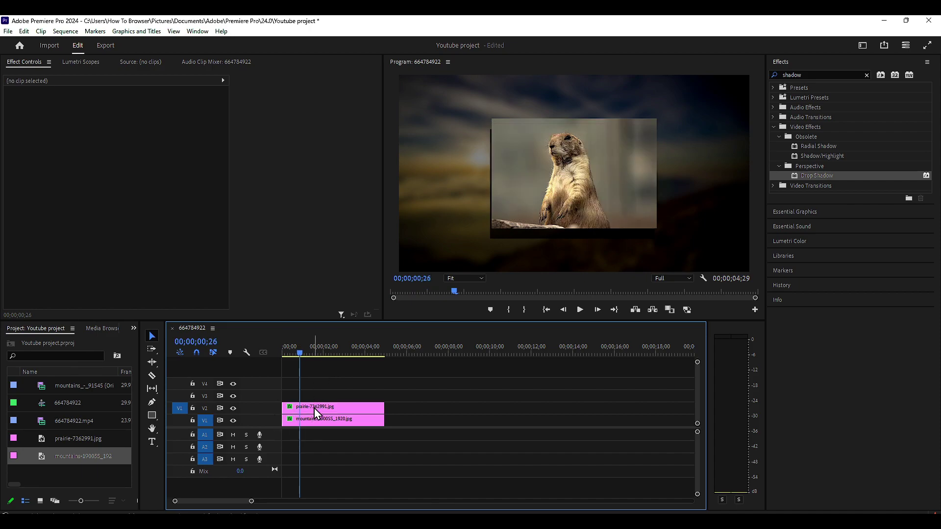
scroll(134, 263, "down", 3)
left_click_drag(118, 242, 137, 242)
left_click_drag(117, 272, 139, 272)
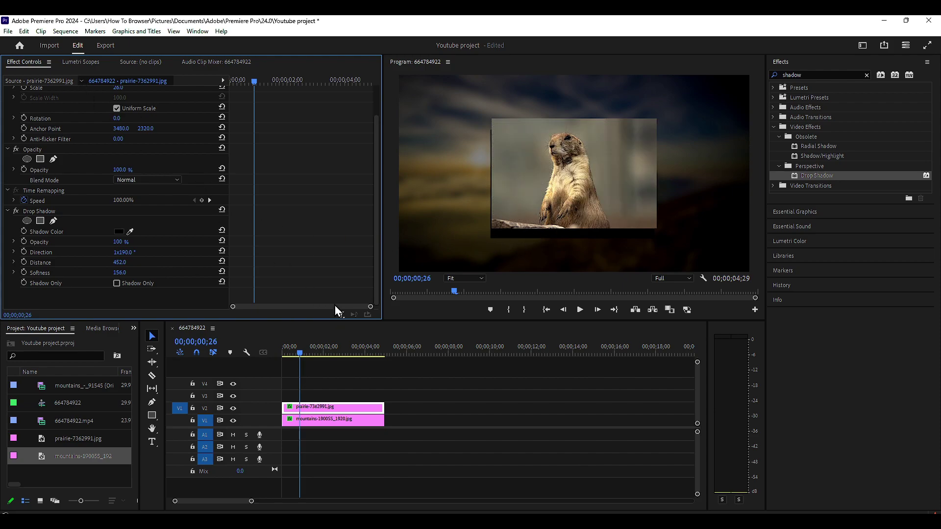
Step: Render the whole sequence preview with Sequence > Render In to Out
left_click(61, 32)
left_click(61, 32)
left_click_drag(301, 353, 266, 349)
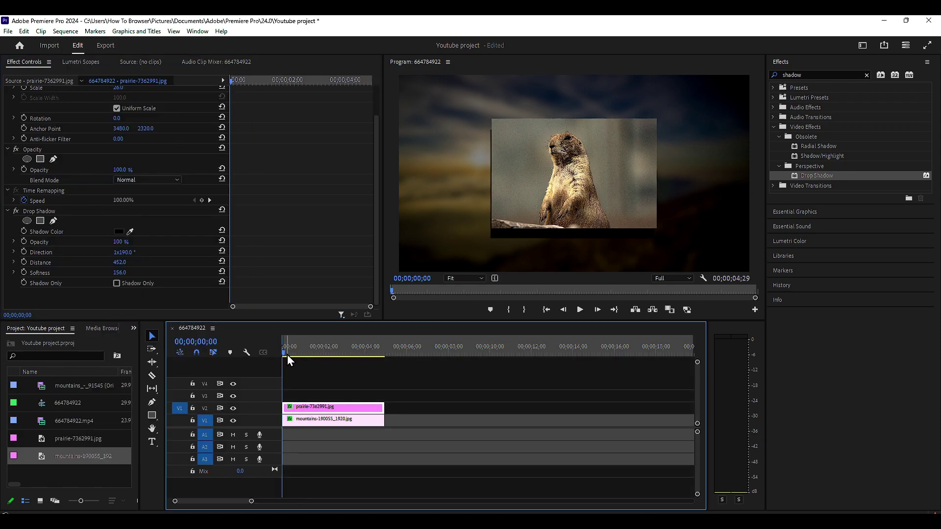
left_click_drag(287, 355, 385, 353)
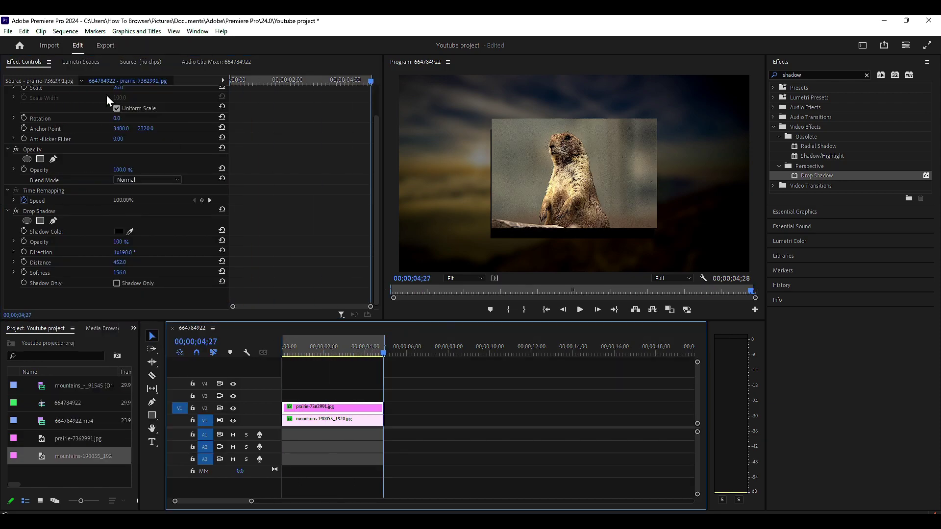
left_click(65, 31)
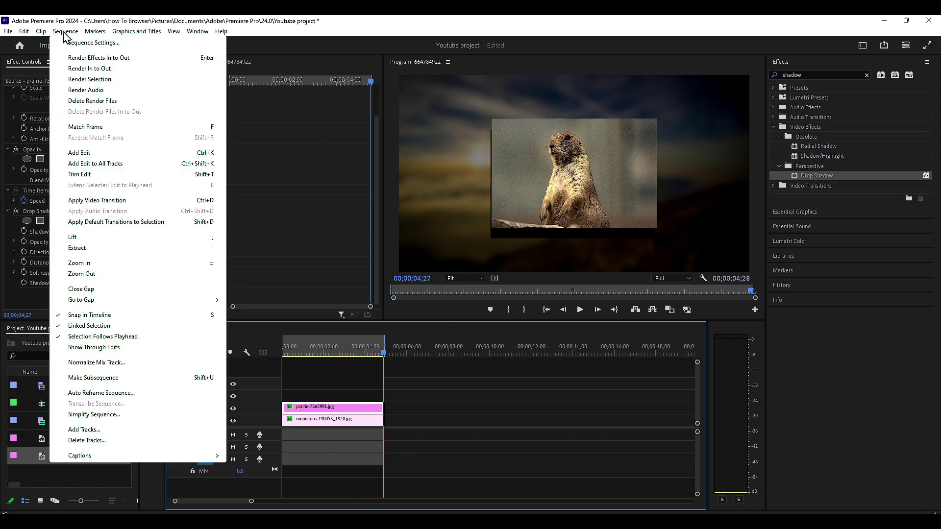
left_click(92, 69)
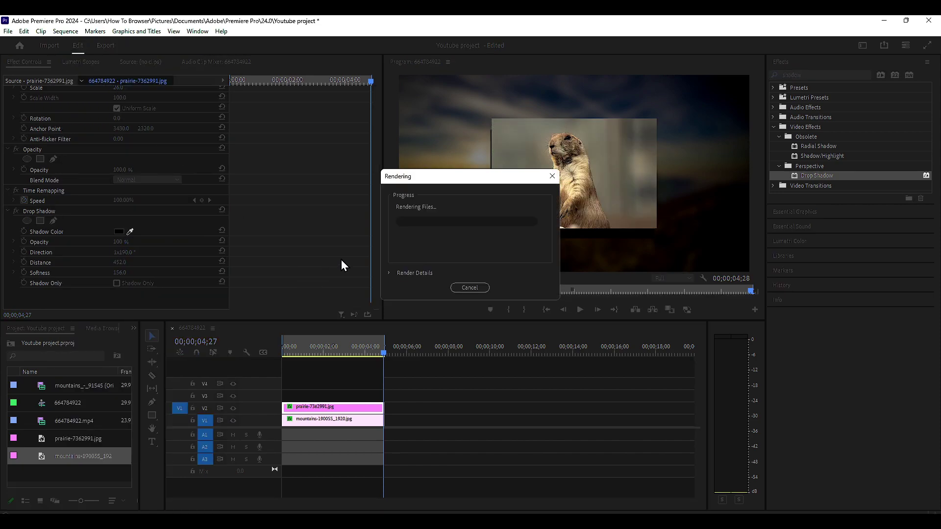
left_click_drag(439, 176, 274, 168)
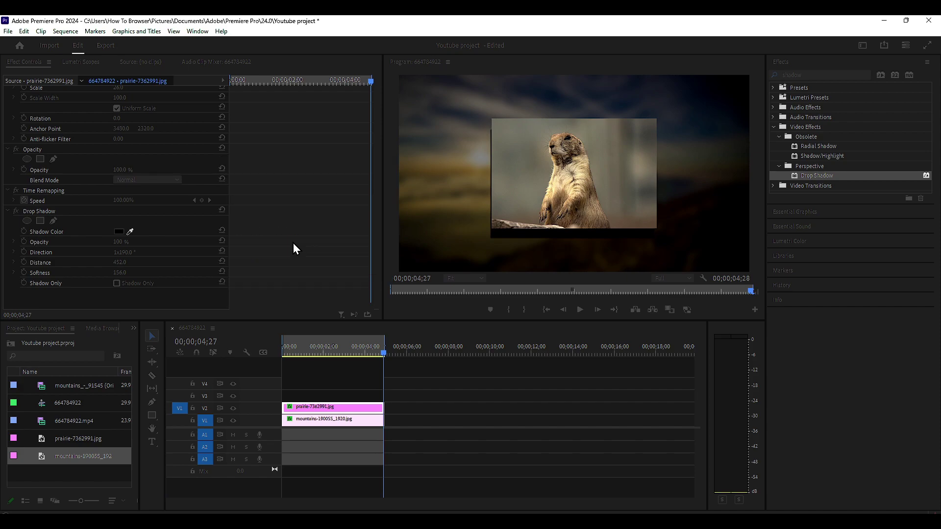
mouse_move(293, 351)
left_mouse_down()
mouse_move(369, 351)
mouse_move(301, 350)
left_mouse_up()
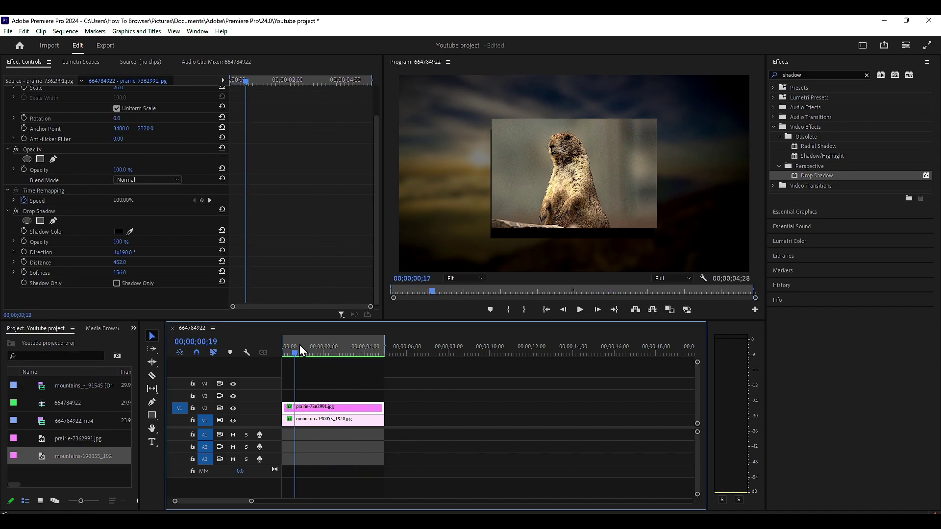
Step: Set the prairie photo's drop shadow Softness to 1820 and Distance to 343
left_click(324, 407)
scroll(168, 271, "down", 2)
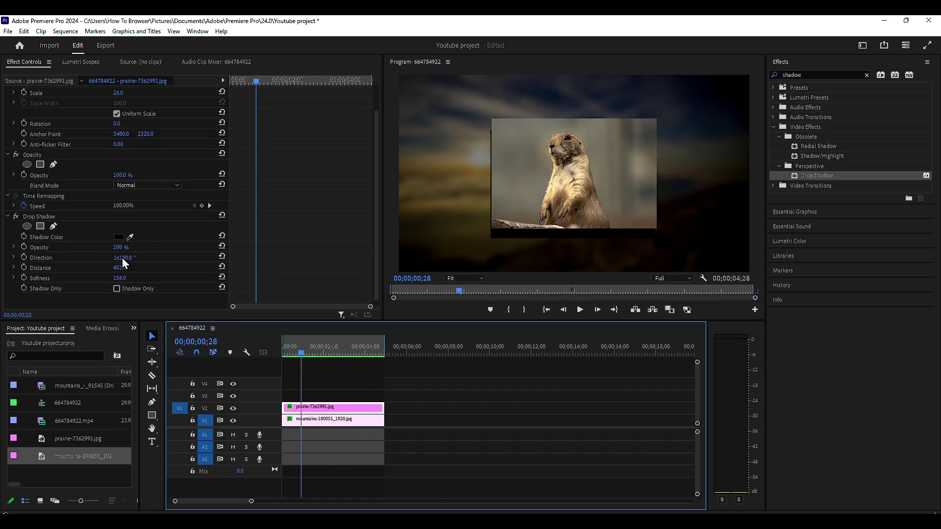
left_click_drag(118, 279, 412, 279)
left_click_drag(522, 279, 627, 279)
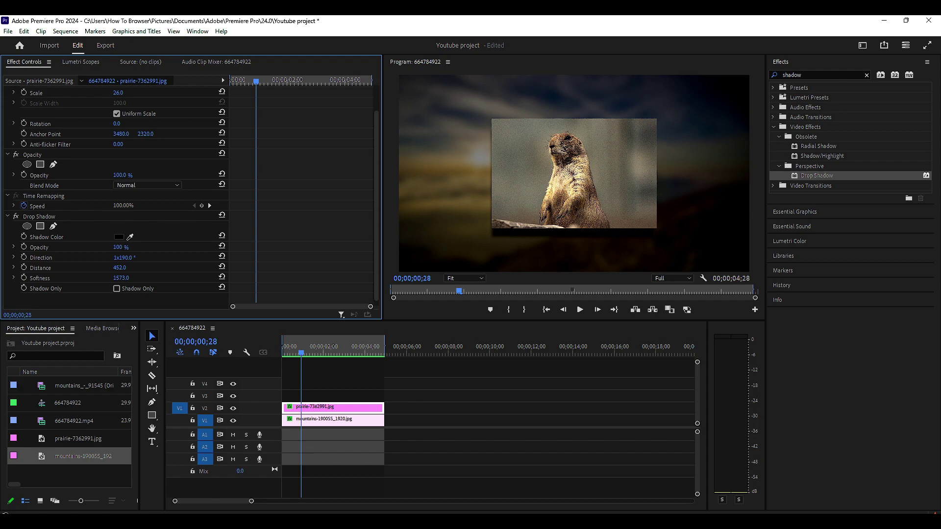
left_click_drag(812, 279, 940, 279)
left_click_drag(120, 268, 93, 267)
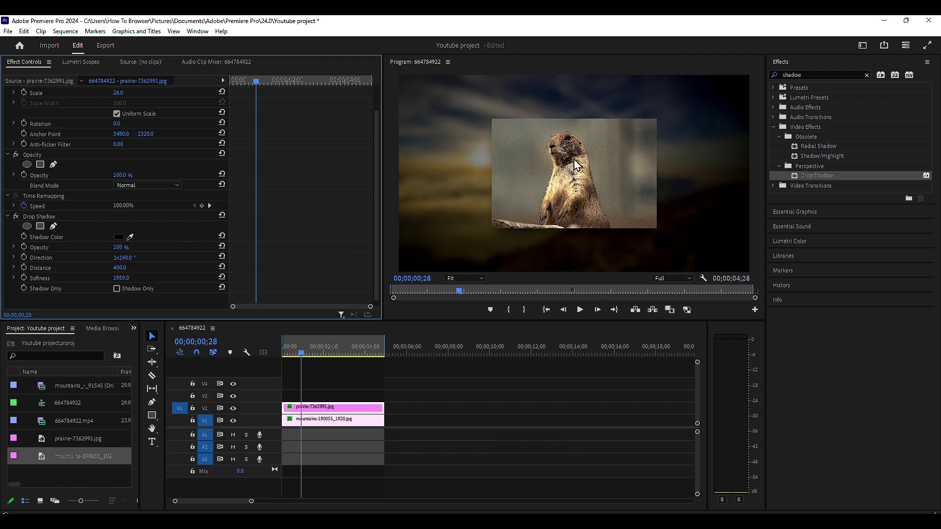
left_click_drag(121, 277, 91, 268)
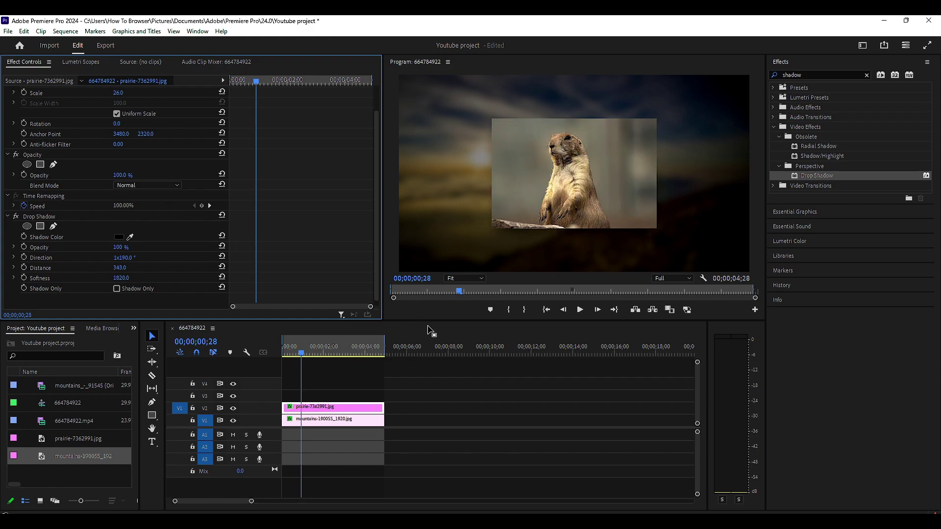
Step: Search '3d' and apply Basic 3D to the prairie photo clip
left_click(812, 75)
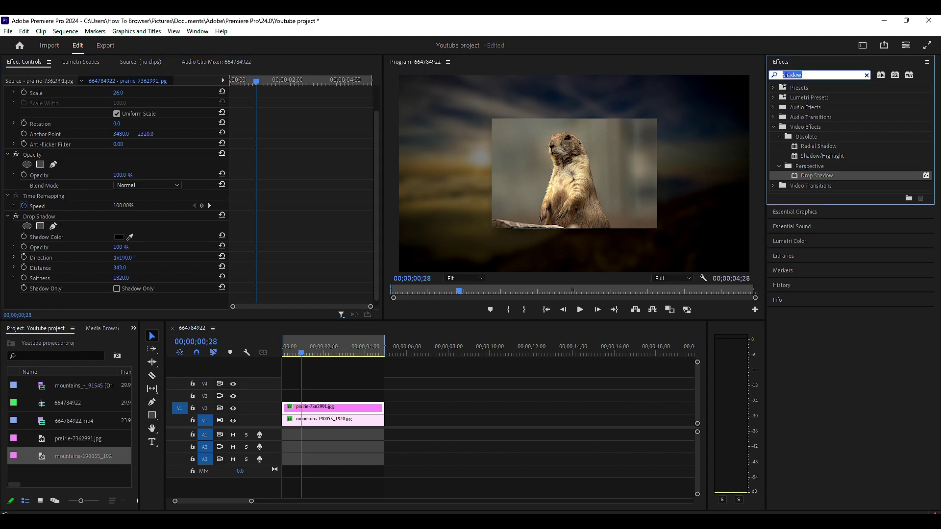
type("3d")
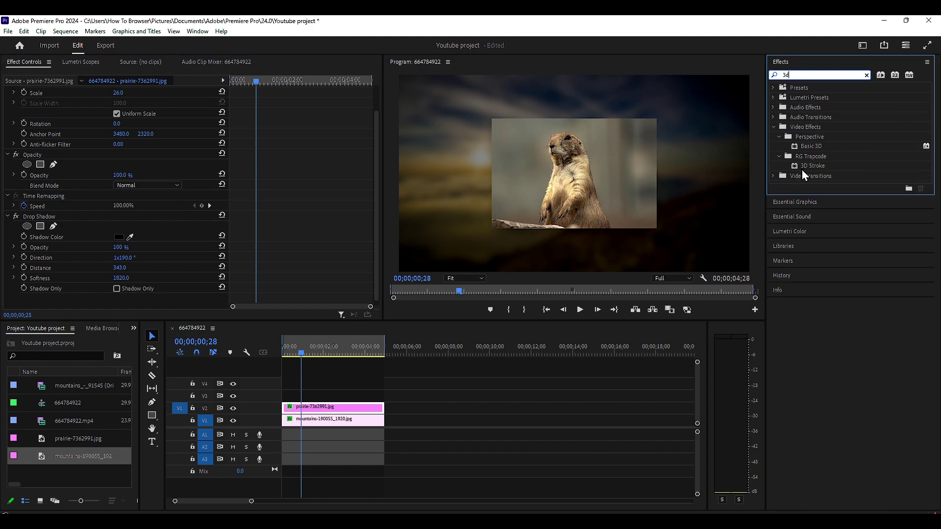
mouse_move(811, 150)
left_mouse_down()
mouse_move(368, 346)
mouse_move(478, 338)
mouse_move(800, 152)
left_mouse_up()
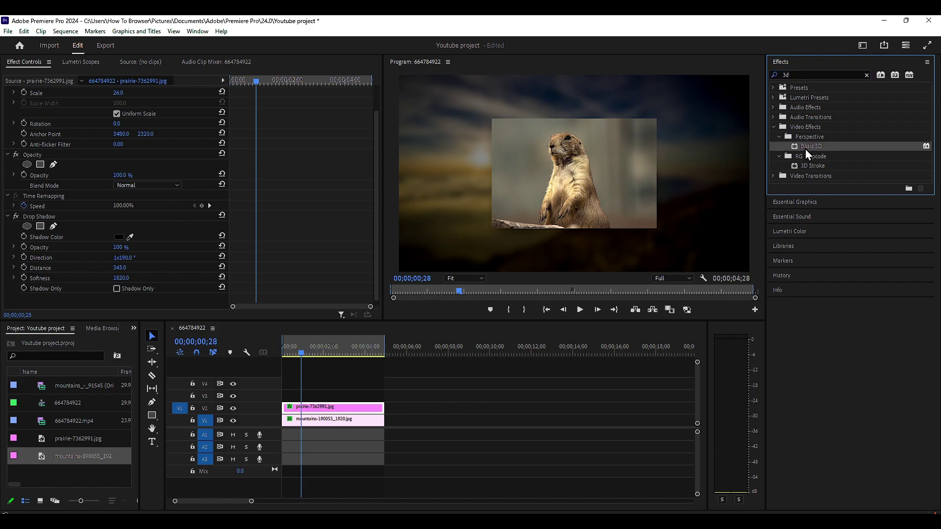
double_click(808, 147)
scroll(110, 256, "down", 4)
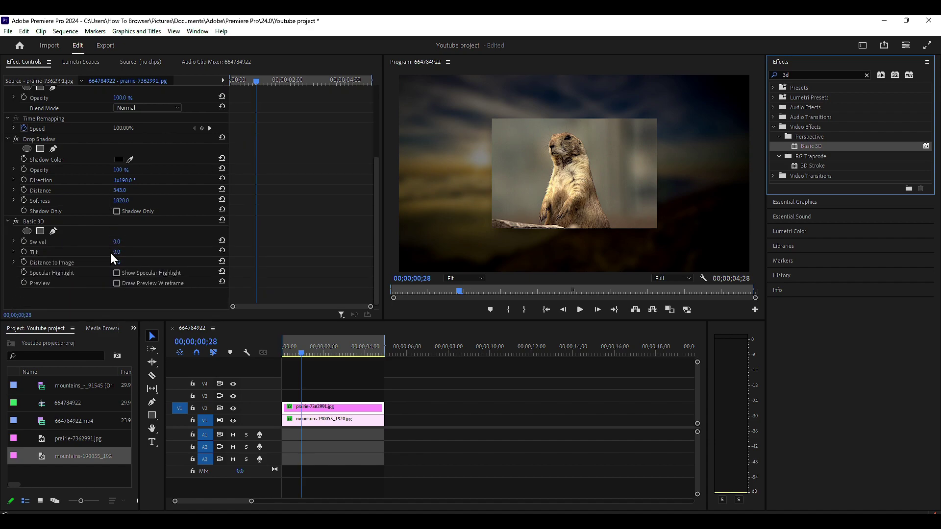
Step: Enable Show Specular Highlight and set Swivel to about 23° and Tilt to 21°
left_click(118, 277)
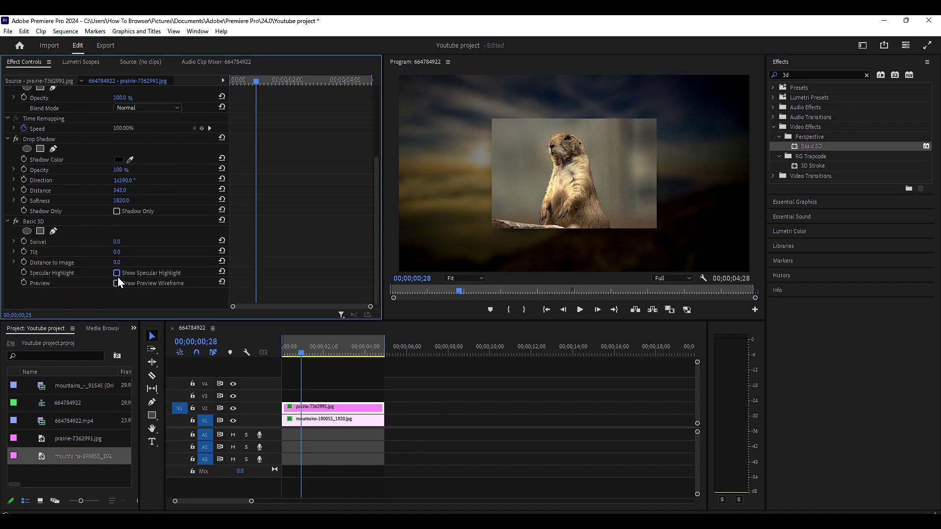
left_click(116, 243)
type("25")
key("Return")
left_click(343, 410)
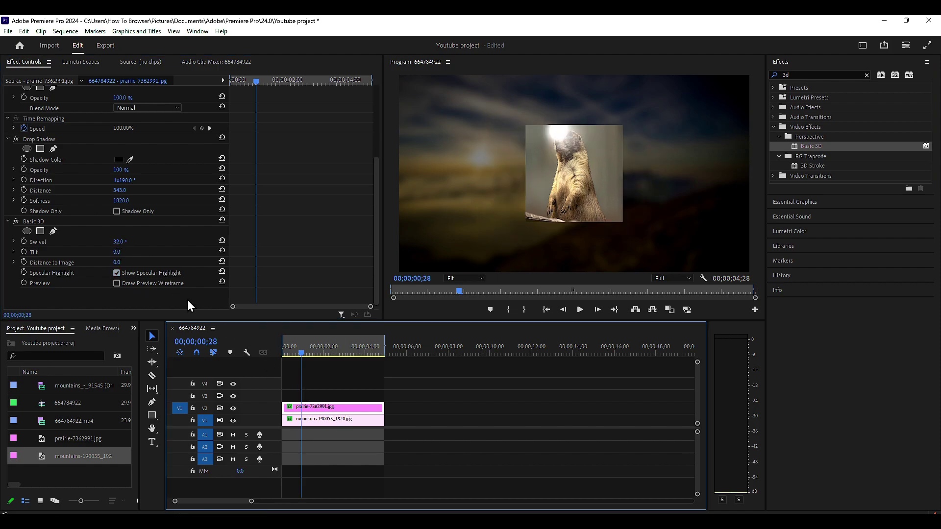
left_click(122, 246)
mouse_move(118, 242)
left_mouse_down()
mouse_move(106, 242)
mouse_move(127, 242)
mouse_move(126, 252)
mouse_move(123, 243)
left_mouse_up()
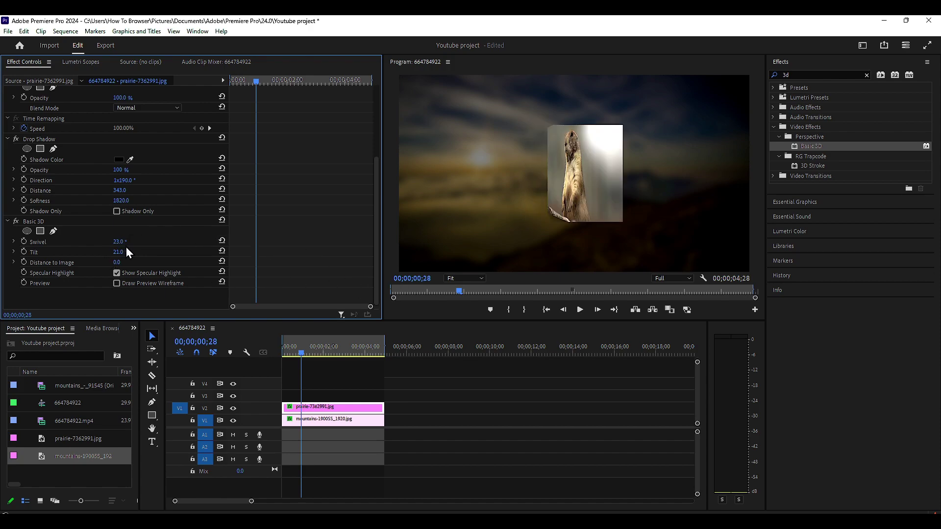
Step: Marquee-select both clips and render the sequence with Render In to Out
left_click_drag(283, 366, 406, 432)
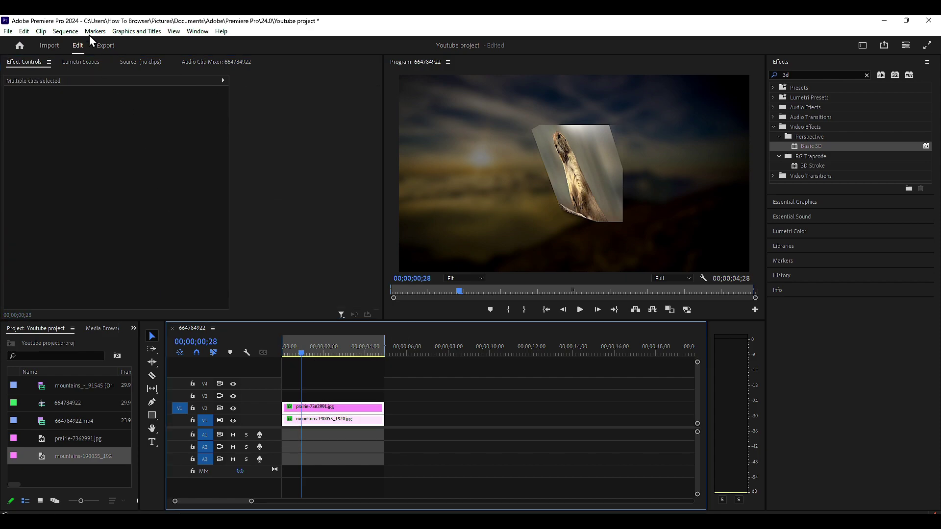
left_click(65, 31)
left_click(77, 57)
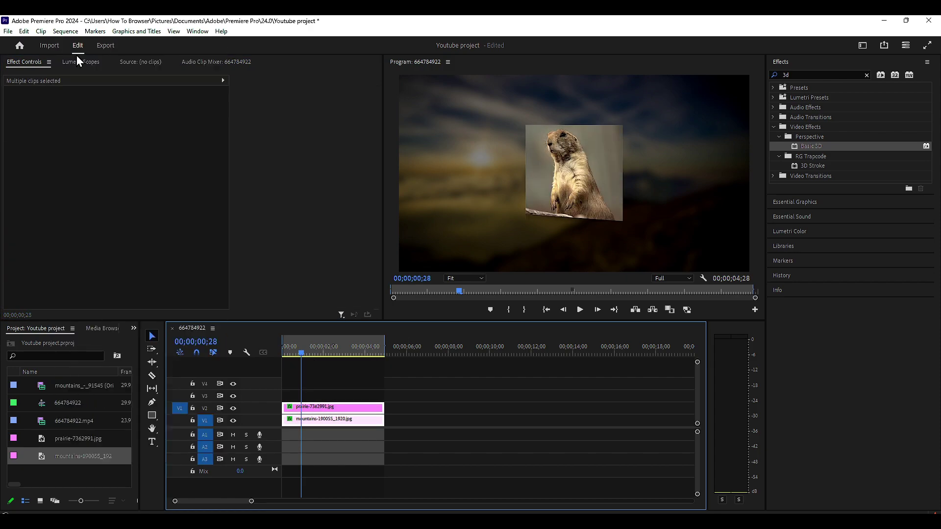
left_click(72, 32)
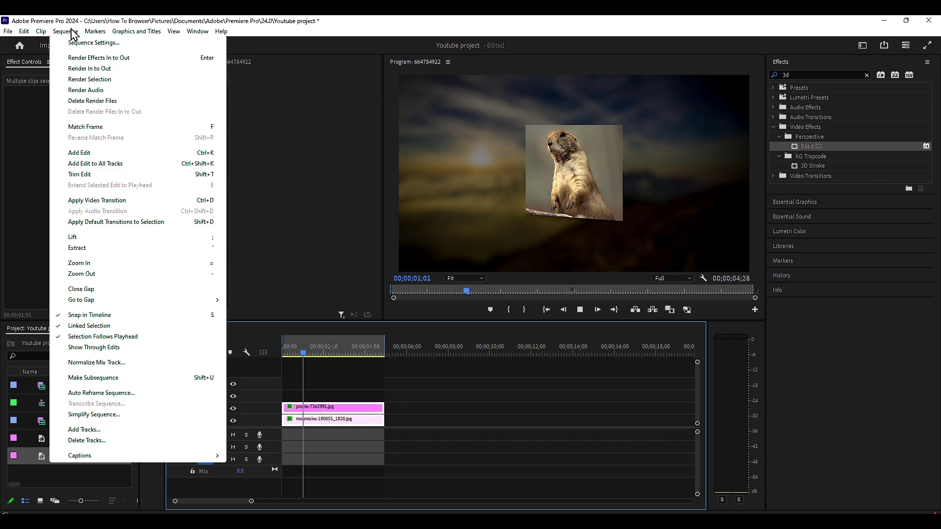
left_click(117, 58)
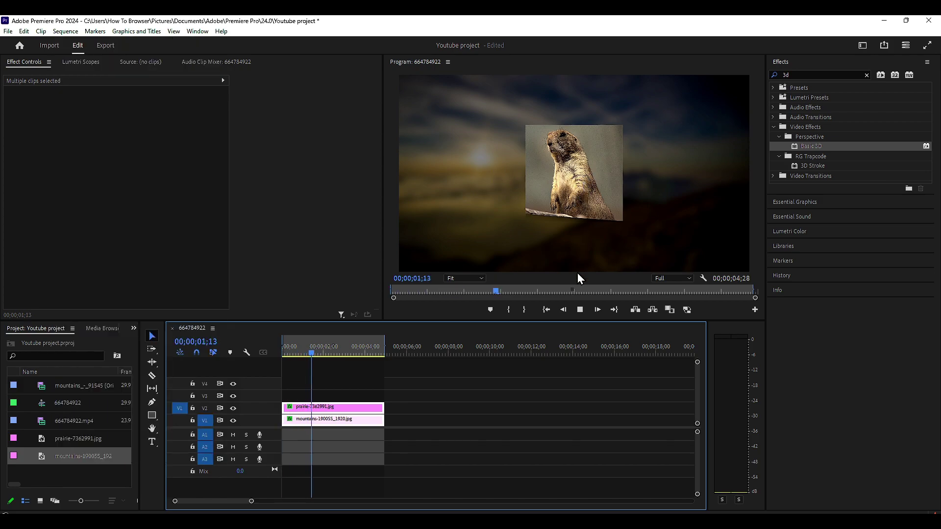
left_click(579, 309)
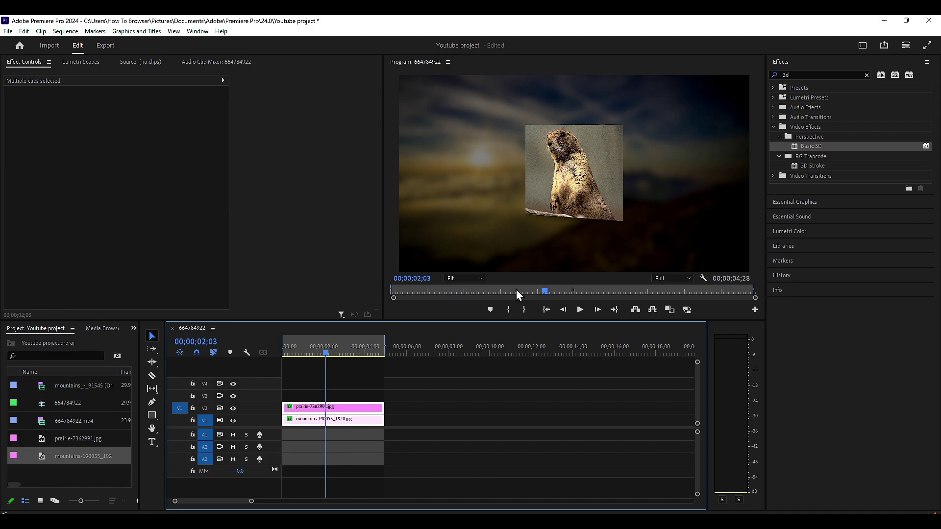
left_click(77, 31)
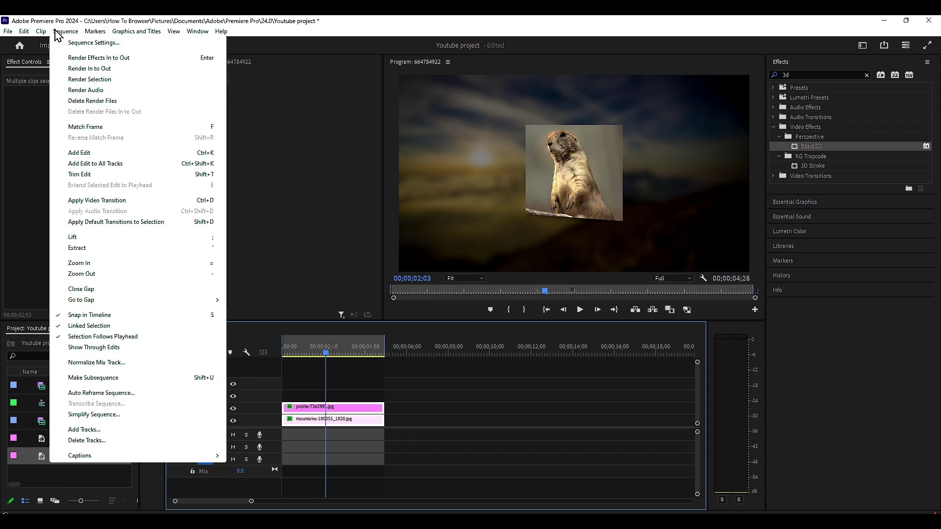
left_click(92, 69)
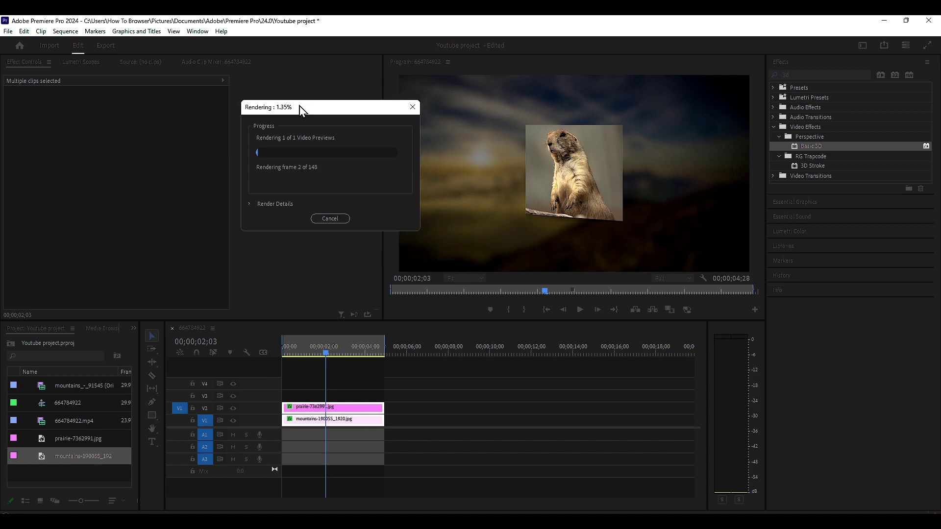
Step: Play back the rendered sequence preview, then clear the clip selection
left_click(360, 348)
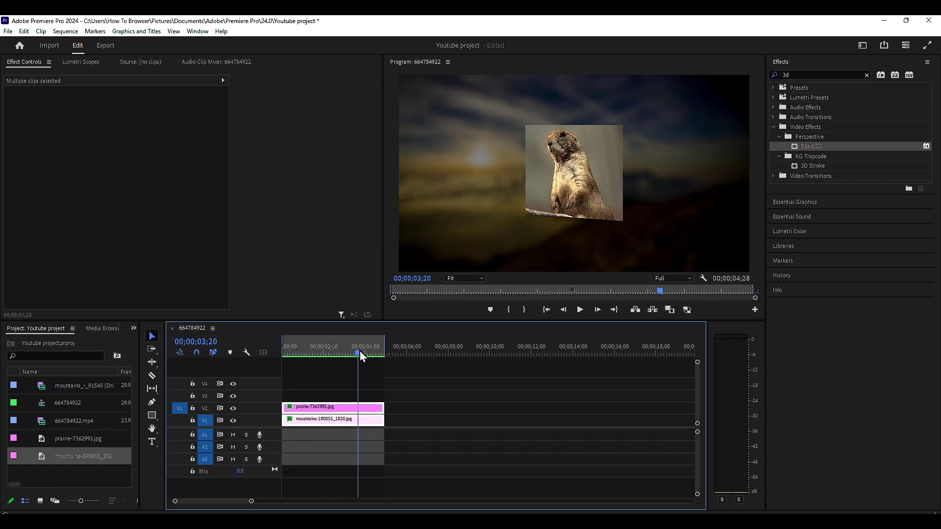
left_click(581, 309)
left_click(582, 314)
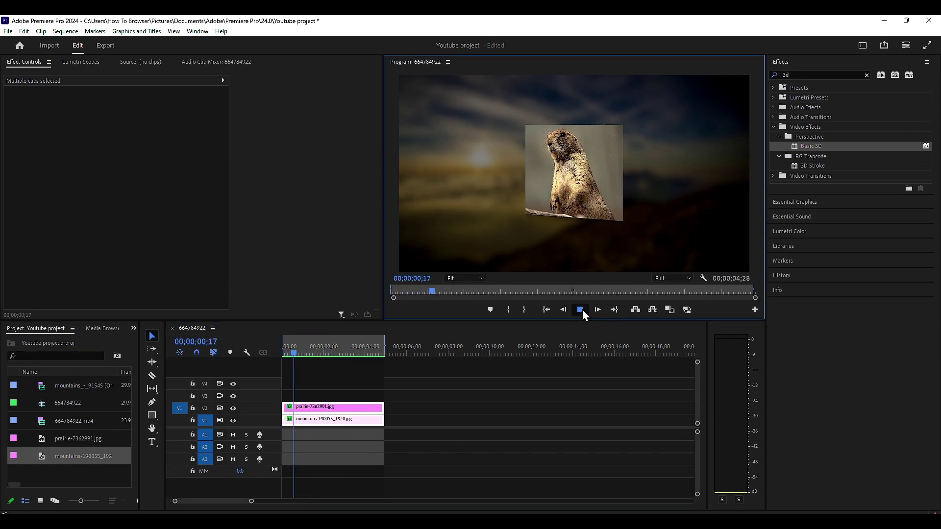
left_click(583, 309)
left_click(322, 407)
Step: Lower the prairie photo's Basic 3D swivel, preview it, then reset Basic 3D to 0° defaults
left_click(321, 407)
scroll(141, 271, "down", 5)
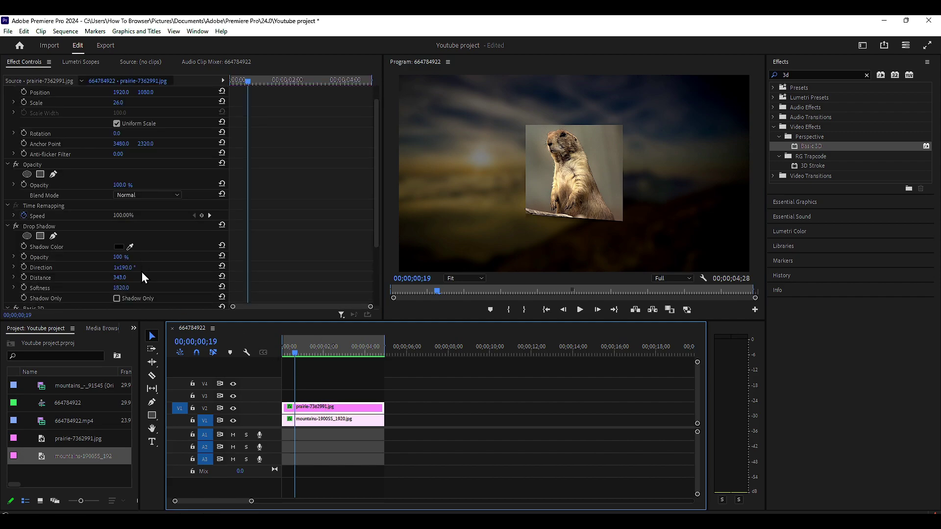
left_click(120, 243)
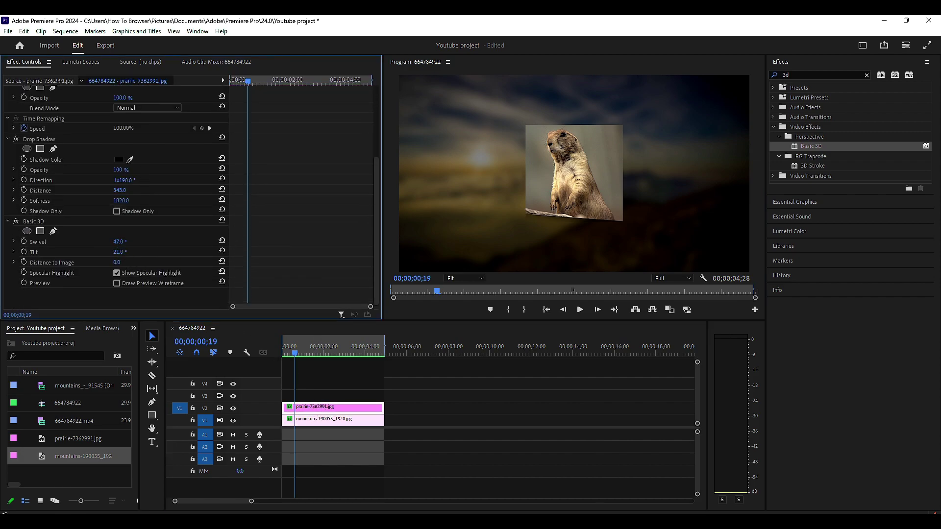
mouse_move(120, 244)
left_mouse_down()
mouse_move(102, 244)
mouse_move(129, 252)
left_mouse_up()
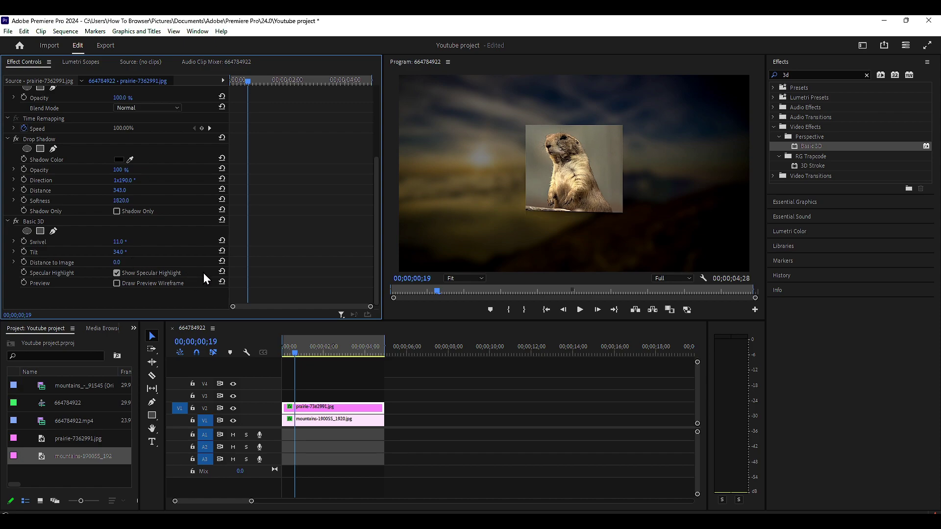
mouse_move(308, 354)
left_mouse_down()
mouse_move(327, 354)
mouse_move(294, 354)
left_mouse_up()
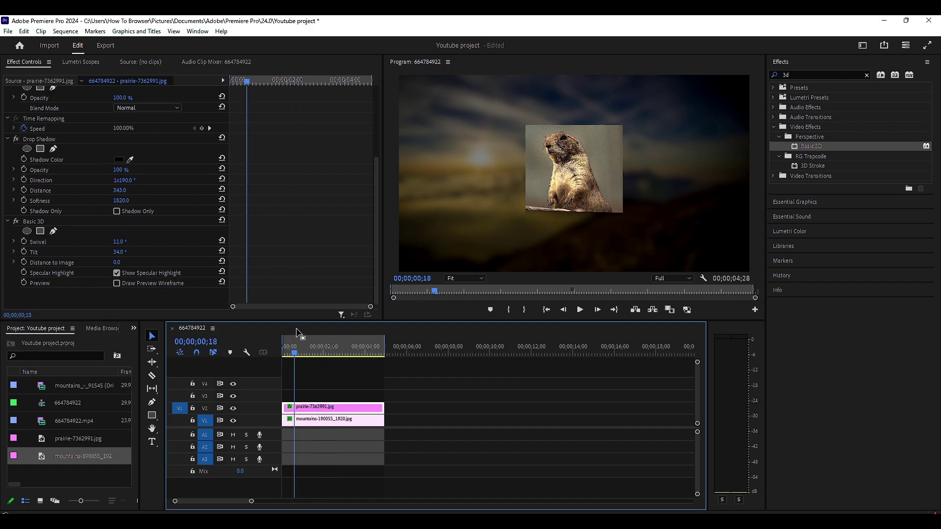
left_click_drag(241, 82, 221, 88)
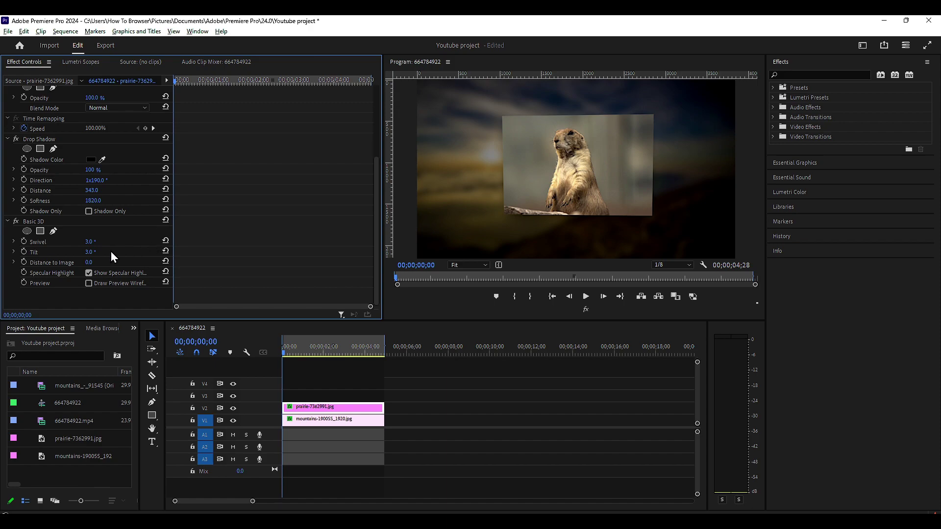
left_click(166, 220)
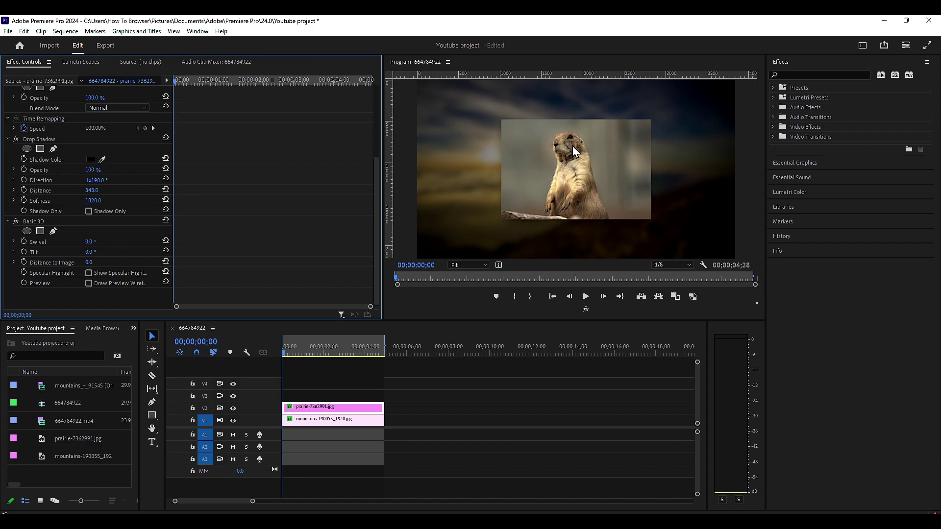